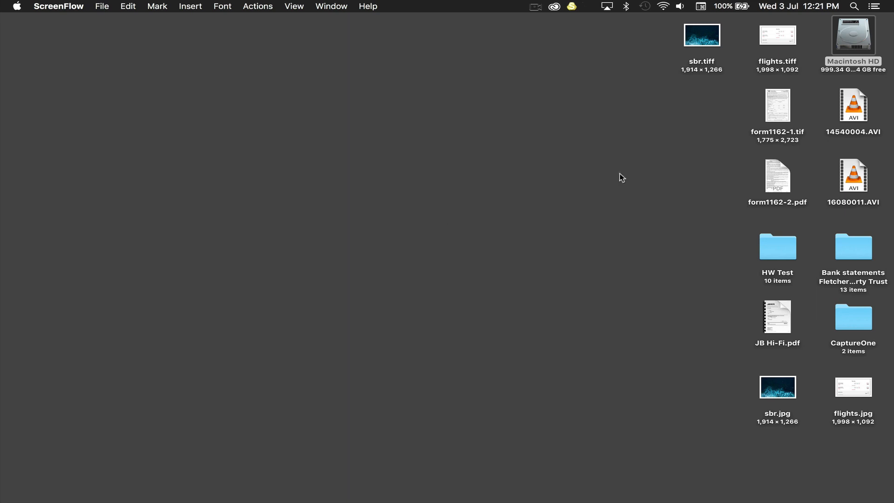
Step: Open book page sample 1.tif through book page sample 7.tif from the Documents folder together in Photoshop
double_click(846, 33)
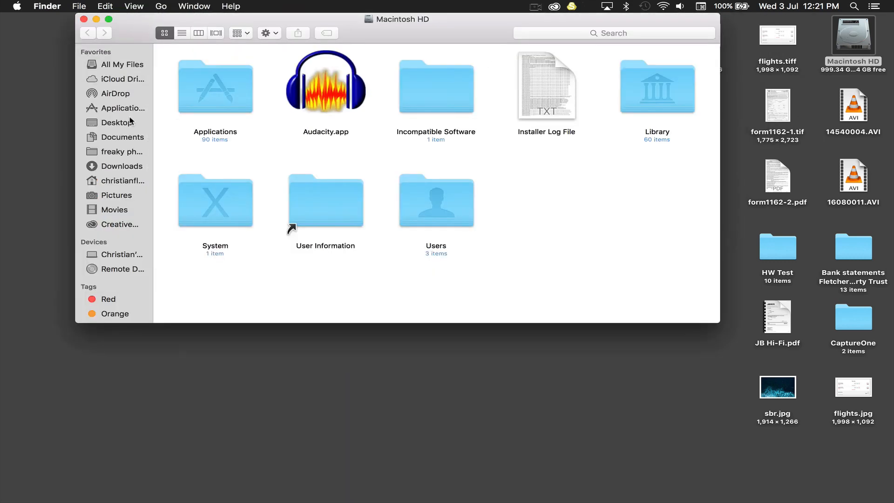
left_click(123, 138)
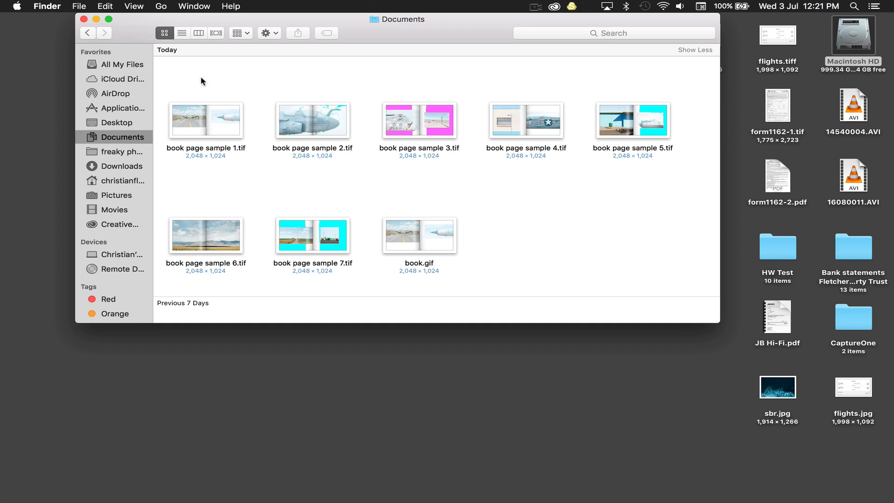
left_click_drag(201, 78, 676, 260)
left_click(423, 241, "super")
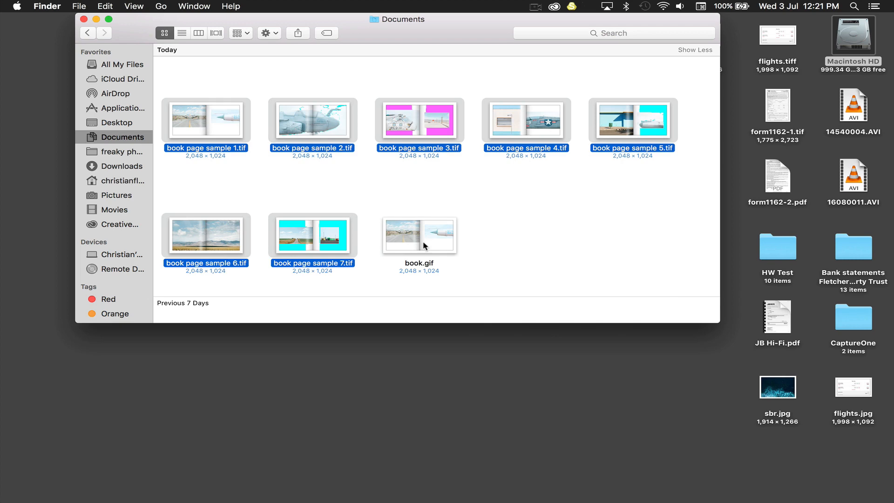
double_click(628, 125)
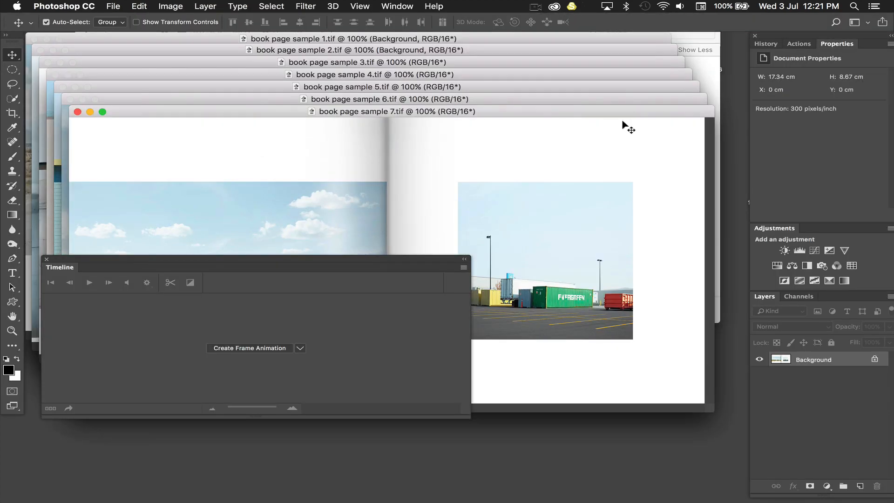
Step: Examine the book page sample 7 spread in full-screen view without the Timeline, as well as spreads 6, 5 and 4
key("f")
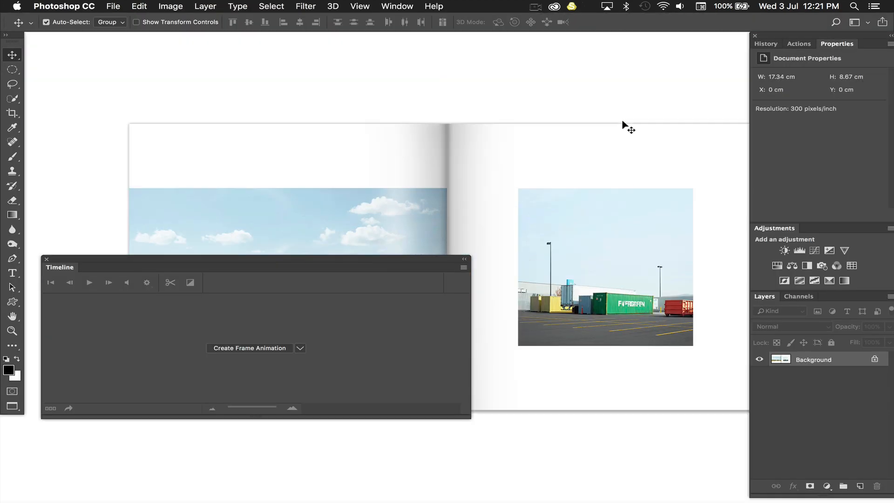
left_click(46, 260)
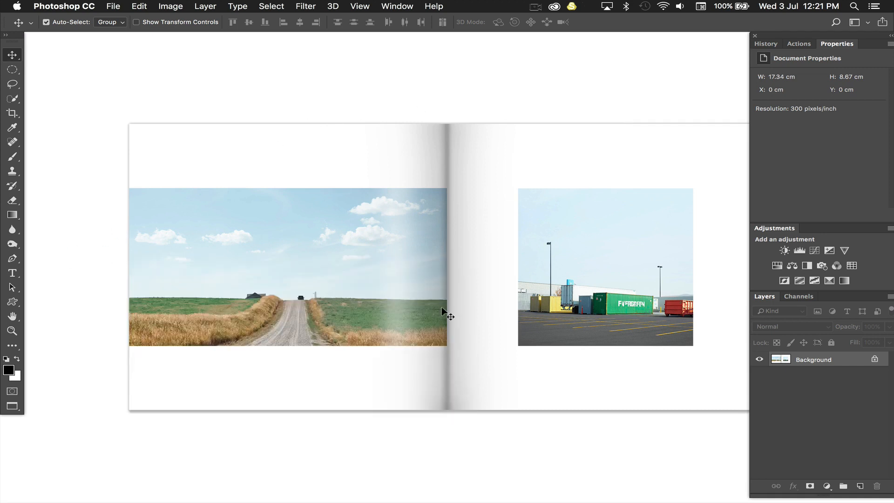
scroll(447, 314, "down", 3)
scroll(447, 314, "right", 3)
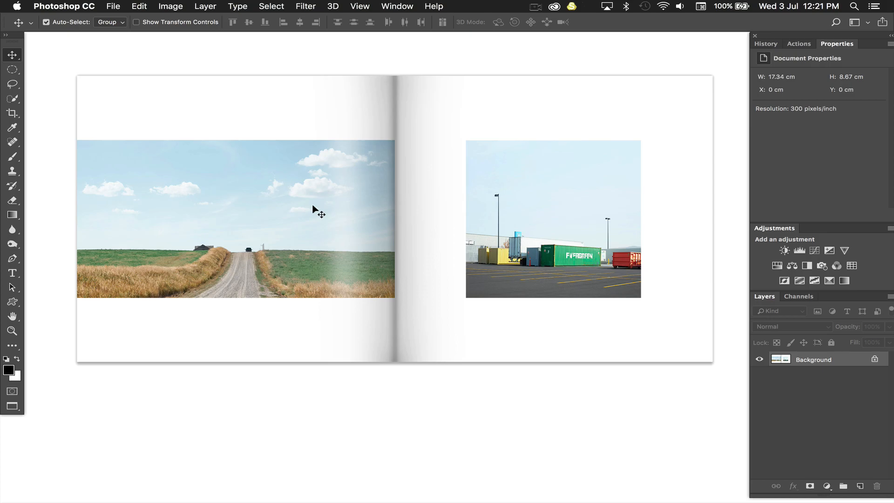
key("f")
key("f")
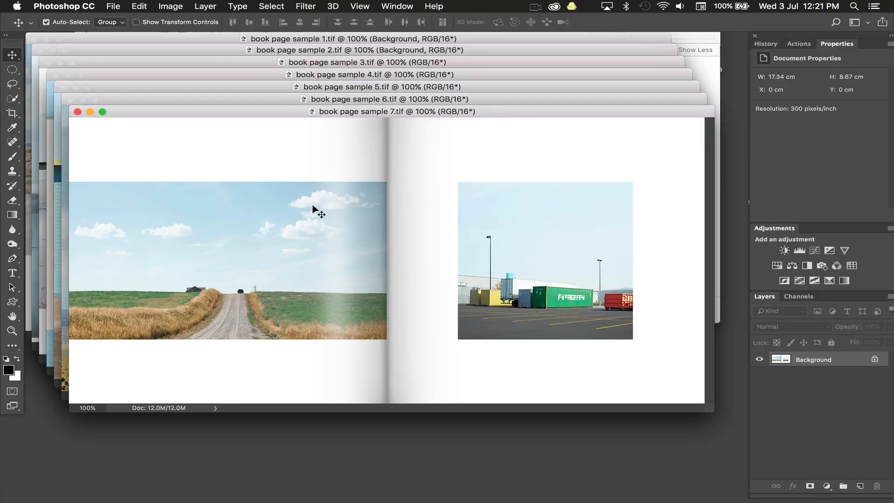
left_click(158, 98)
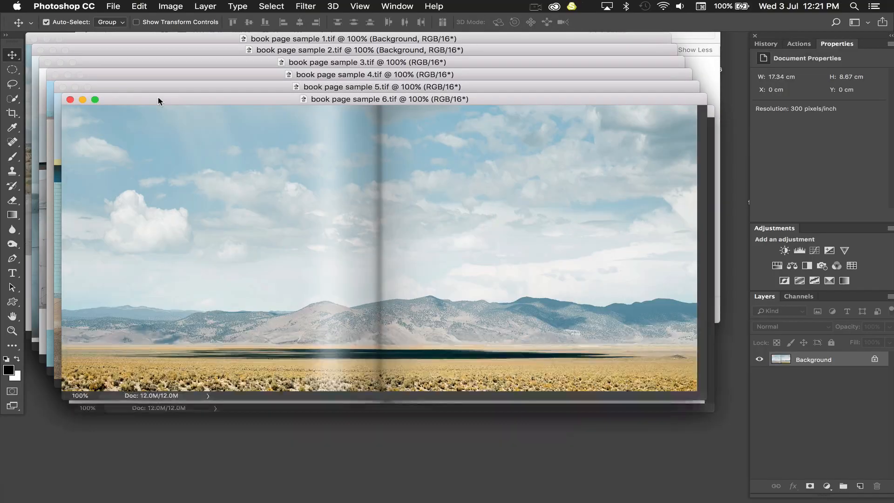
left_click(162, 87)
left_click(162, 74)
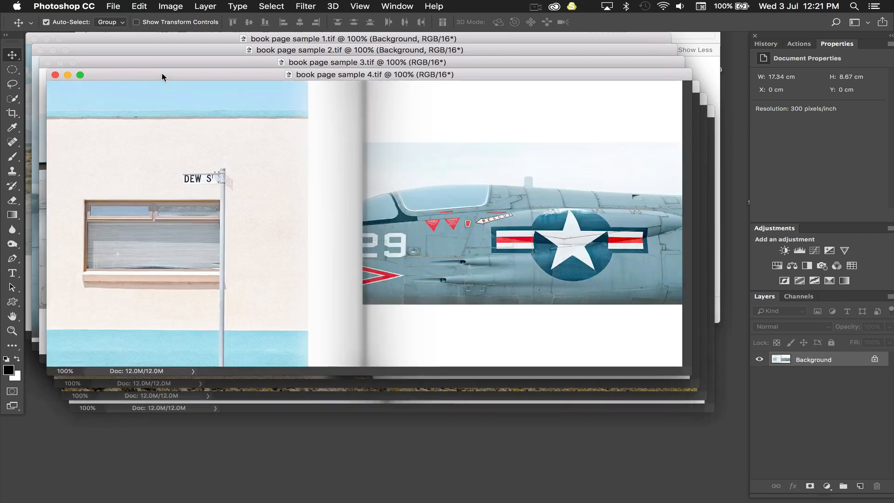
Step: Load all seven open book page files as layers of one new document with Load Files into Stack
left_click(114, 6)
mouse_move(148, 258)
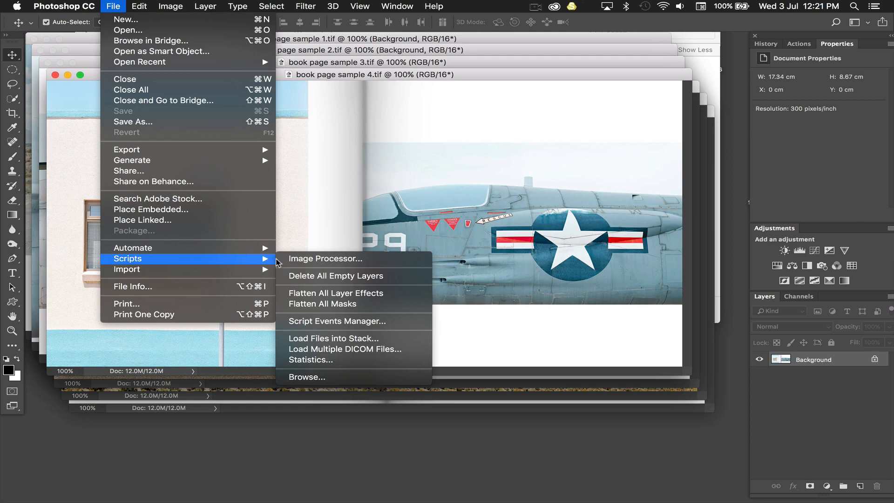
left_click(321, 337)
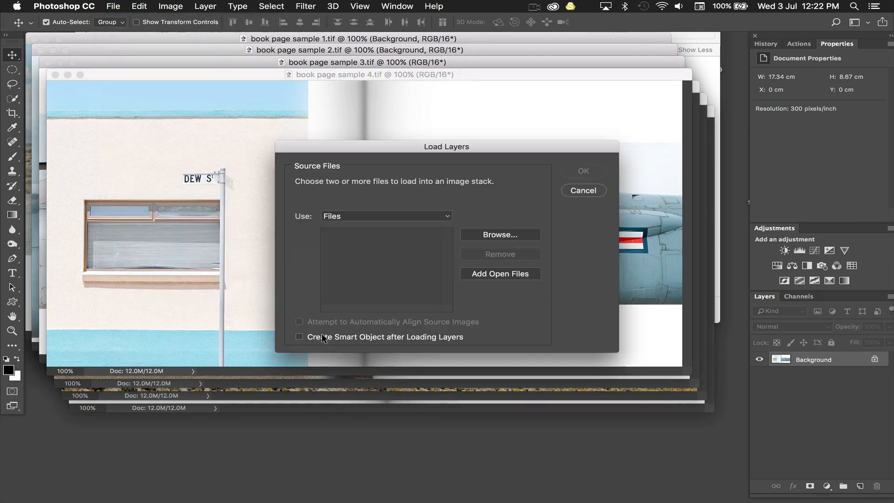
left_click(489, 272)
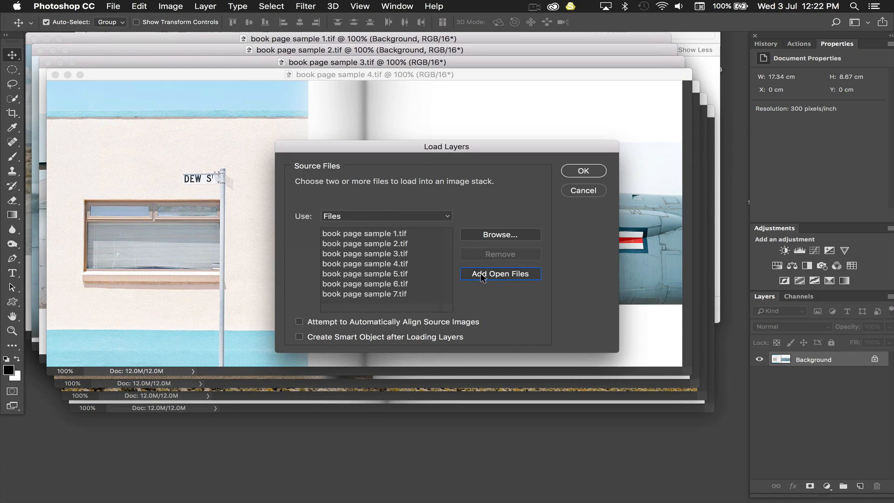
left_click(585, 172)
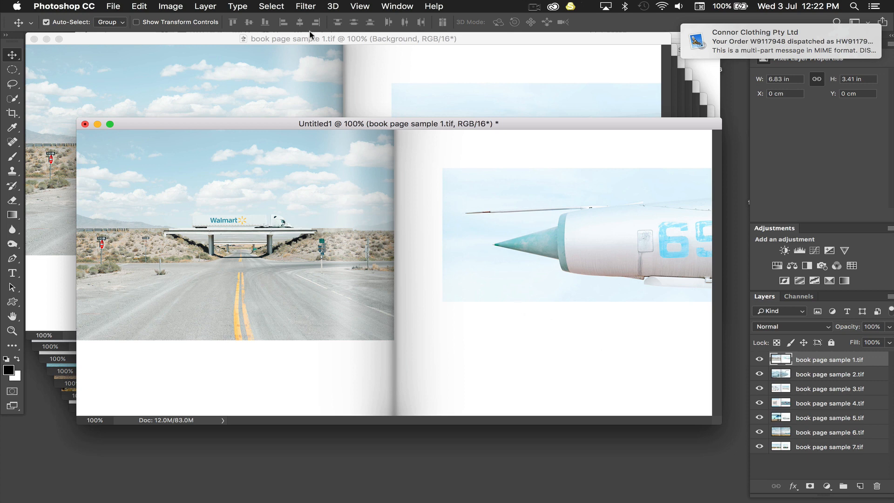
Step: Create a frame animation in the Timeline for the stacked document and set the first frame's delay to 2.0 seconds
left_click(397, 7)
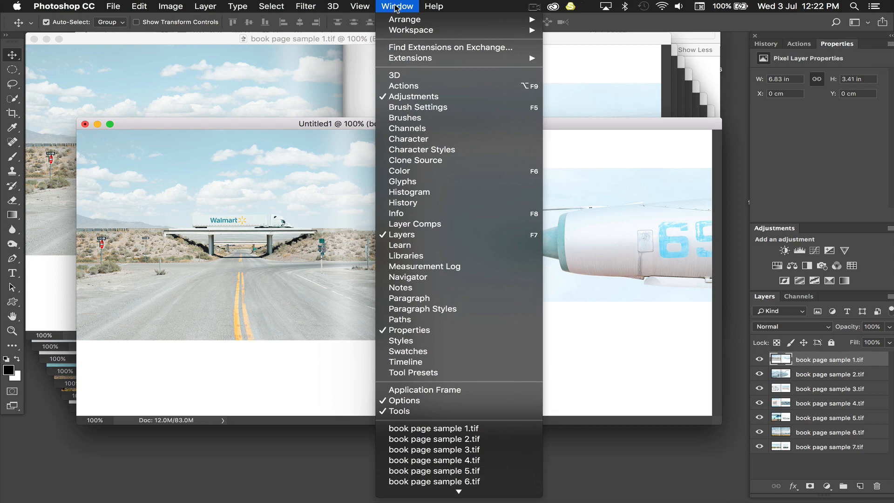
left_click(414, 362)
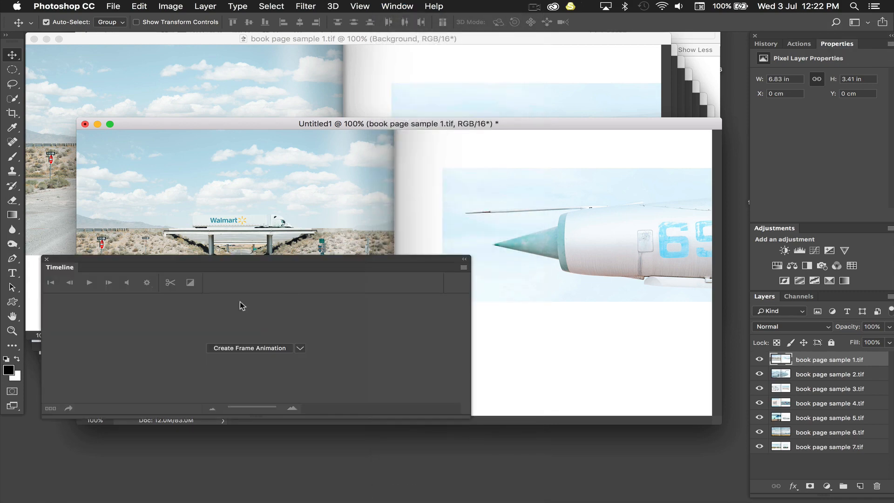
left_click(300, 349)
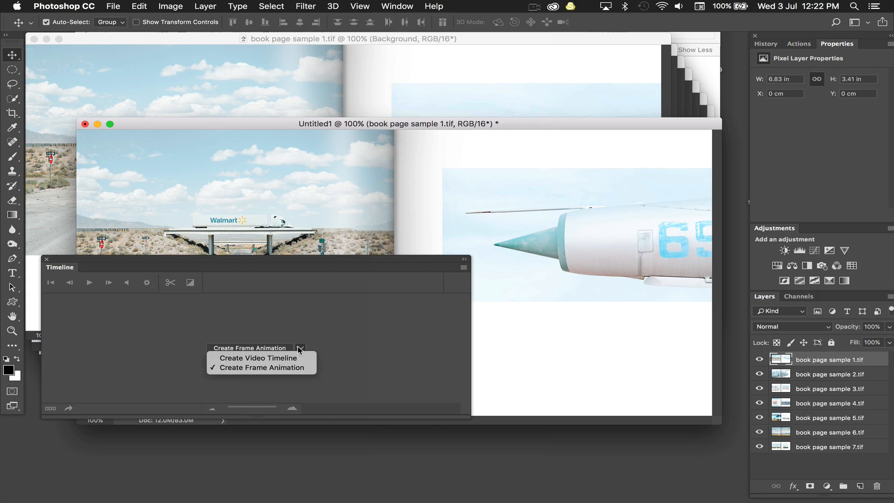
left_click(282, 367)
left_click(247, 349)
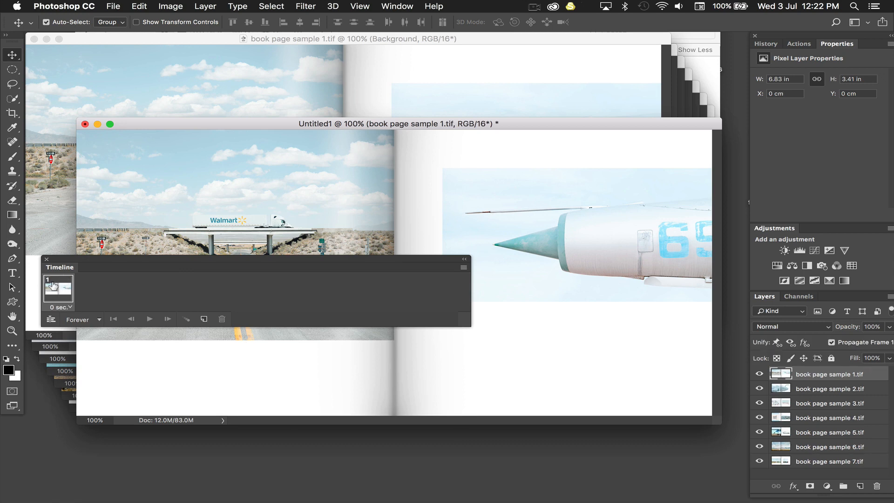
left_click(69, 308)
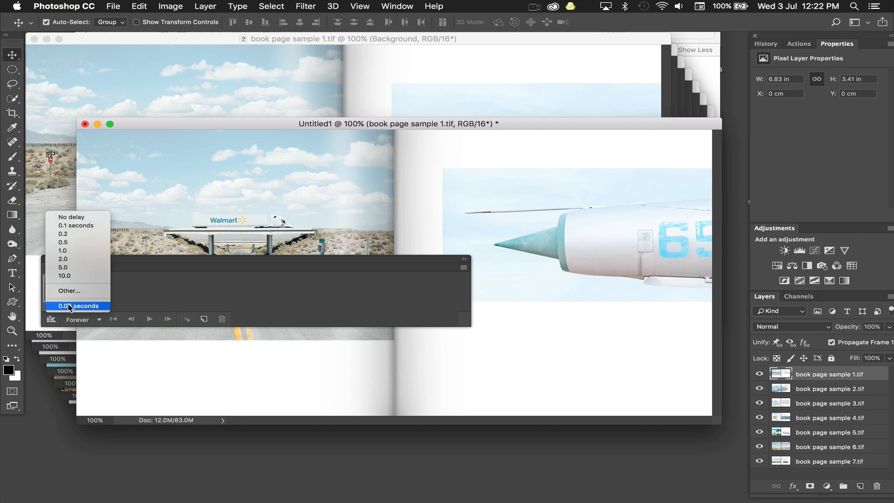
left_click(62, 260)
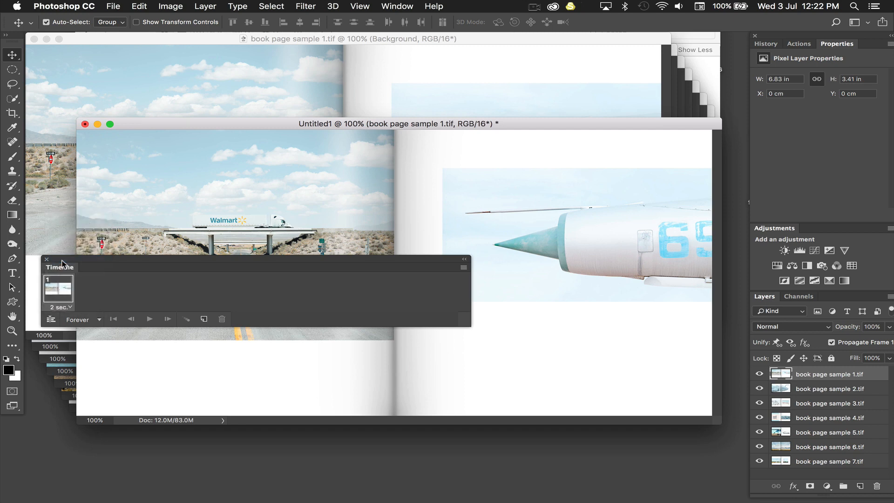
Step: Add animation frames 2, 3 and 4, successively hiding the layers book page sample 1.tif, 2.tif and 3.tif
left_click(201, 318)
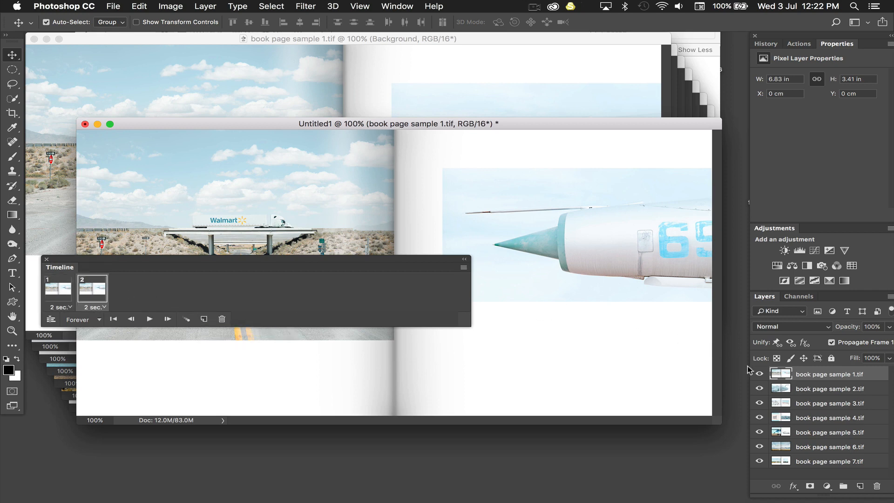
left_click(759, 374)
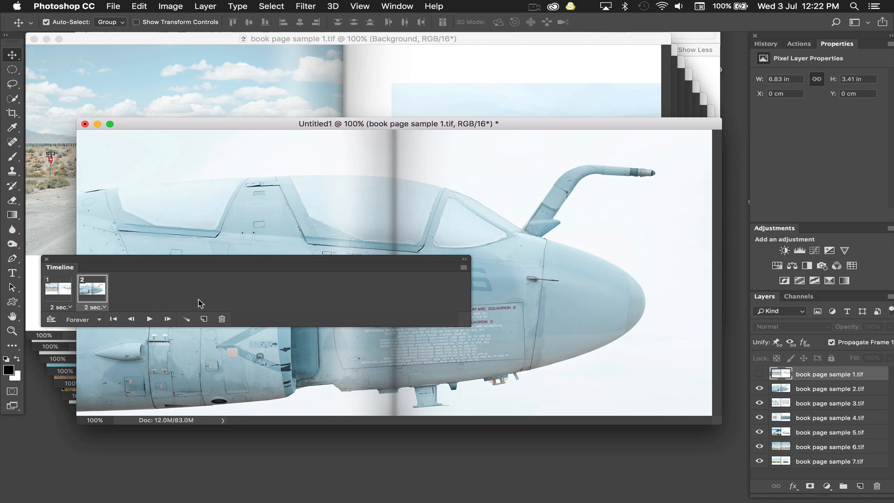
left_click(203, 319)
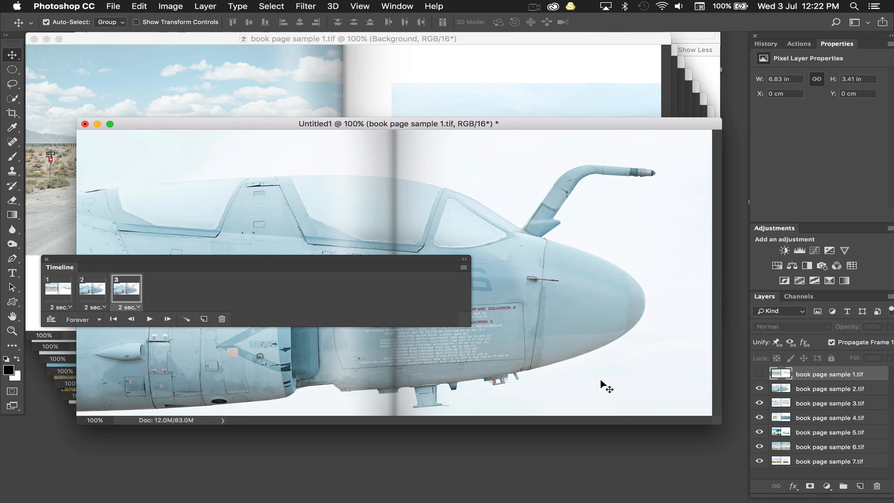
left_click(760, 389)
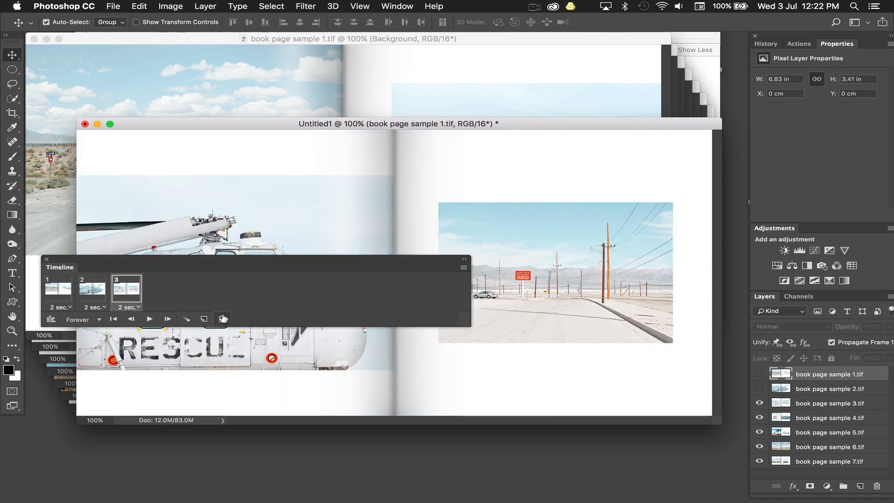
left_click(204, 319)
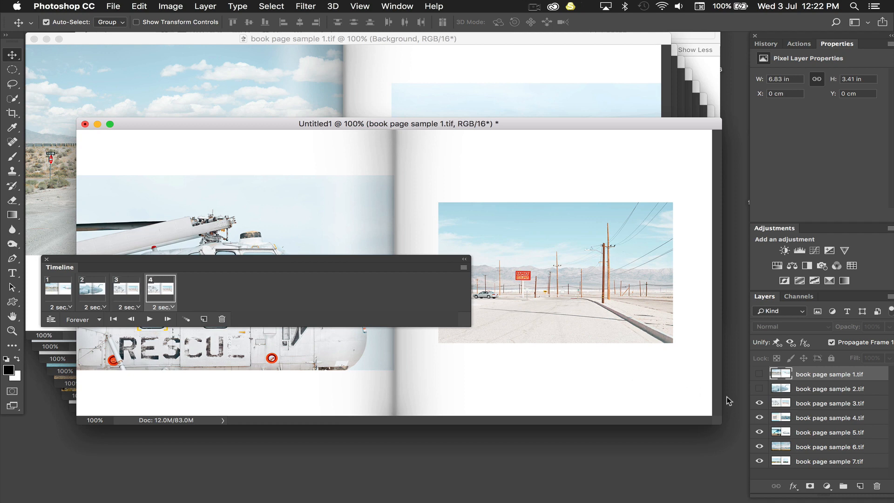
left_click(759, 403)
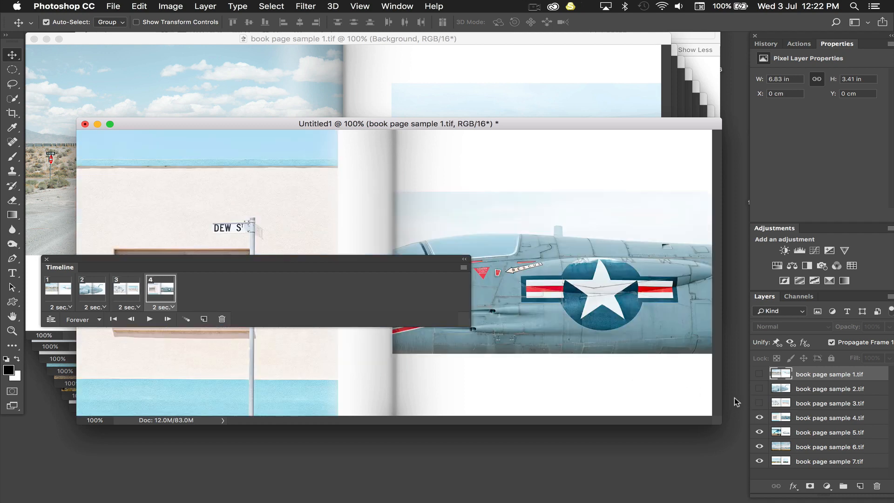
Step: Add animation frames 5, 6 and 7, successively hiding the layers book page sample 4.tif, 5.tif and 6.tif
left_click(205, 319)
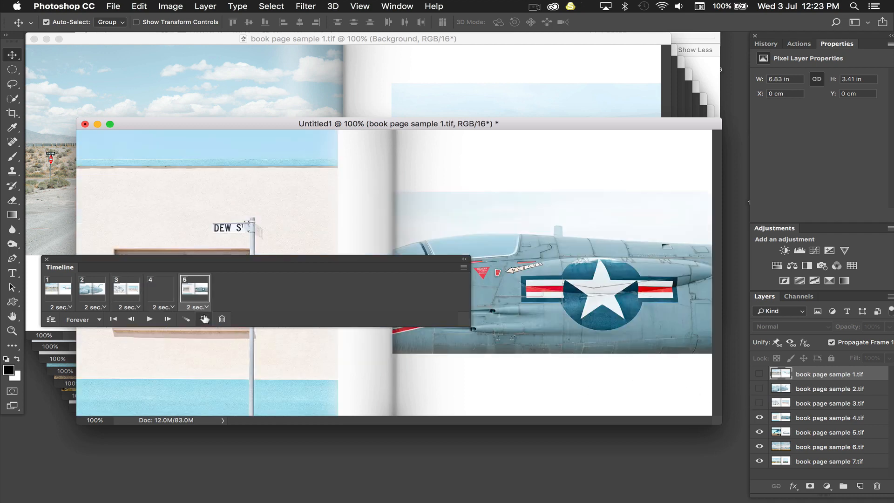
left_click(759, 417)
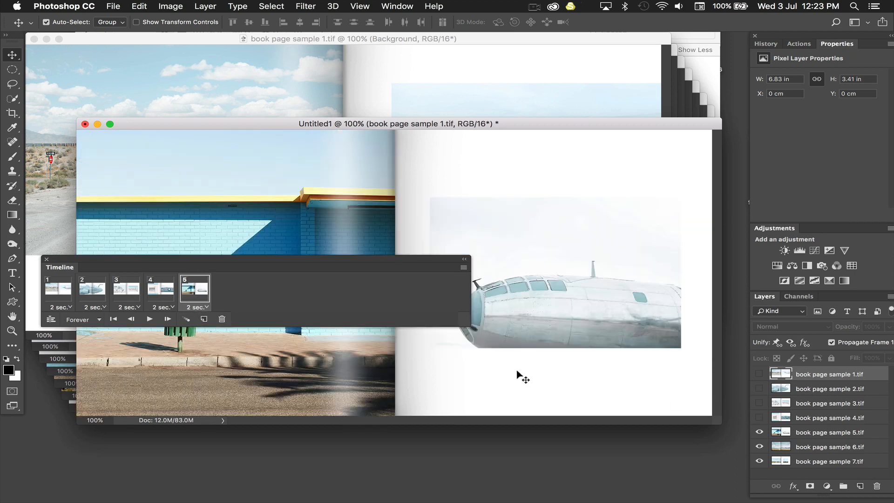
left_click(202, 319)
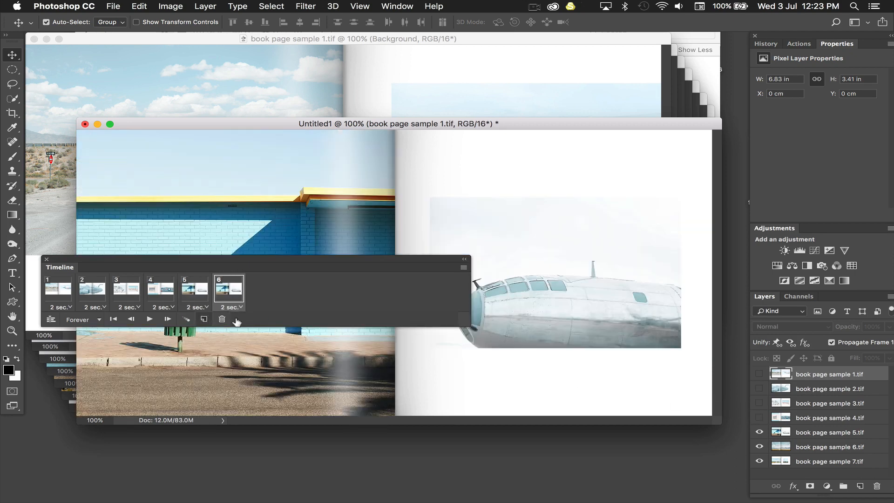
left_click(759, 432)
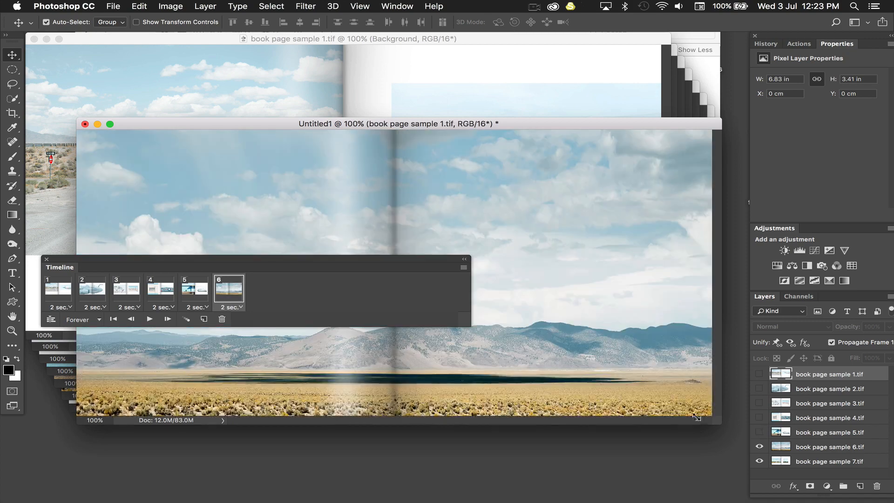
left_click(204, 319)
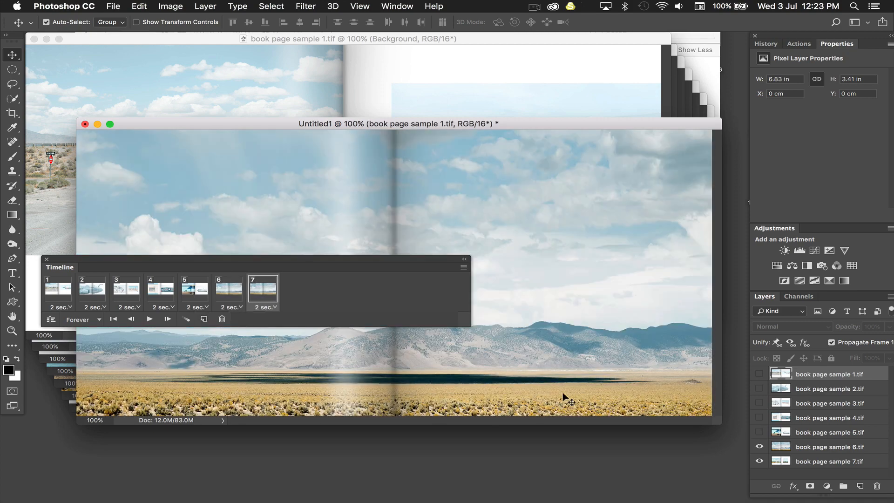
left_click(760, 447)
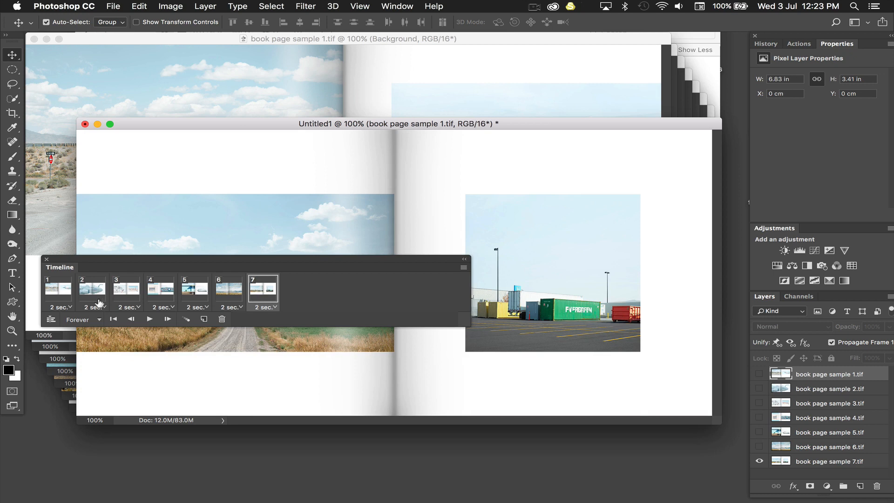
Step: Play the frame animation to preview the page sequence, and stop it
left_click(149, 319)
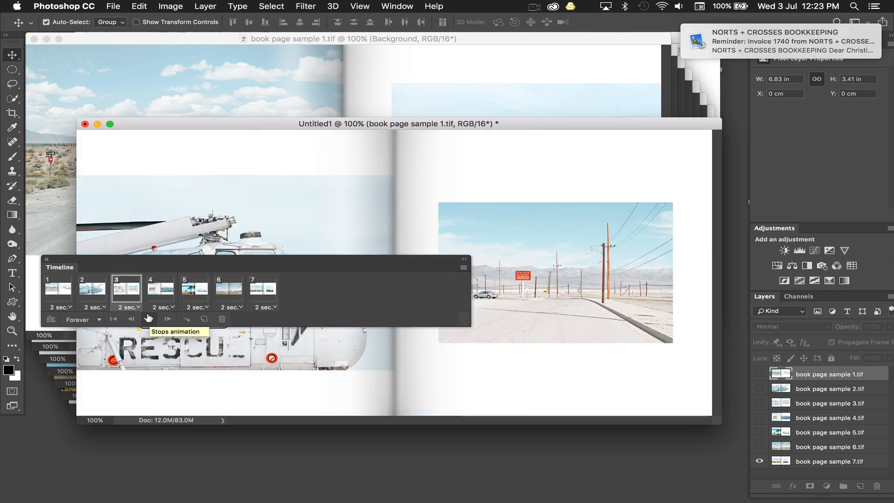
left_click(149, 319)
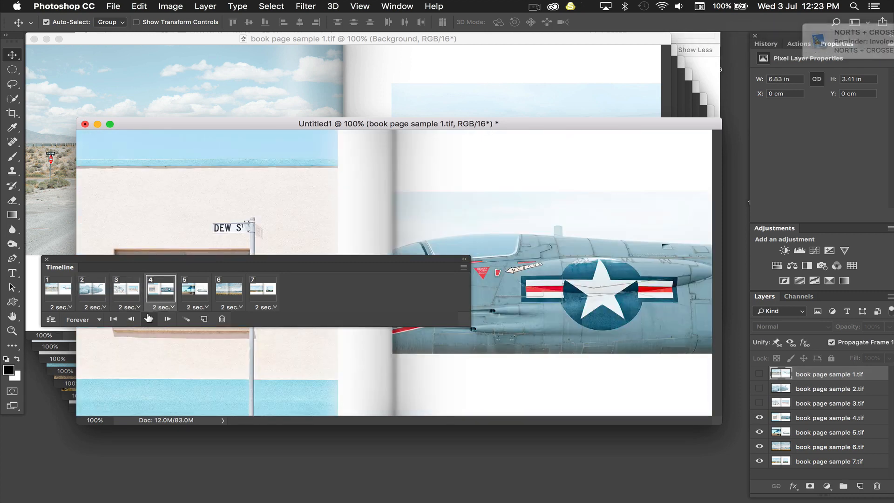
Step: Export the animation with Save for Web (Legacy) as a GIF named book-2.gif in the Documents folder
left_click(113, 6)
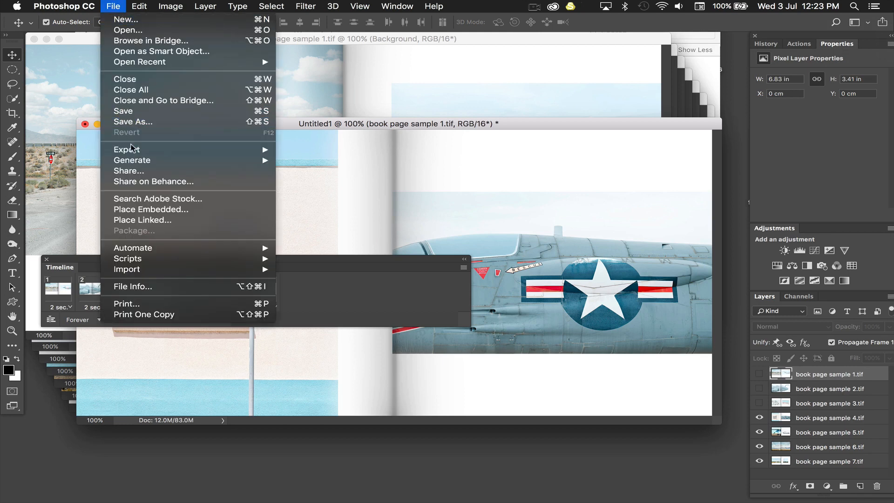
mouse_move(133, 149)
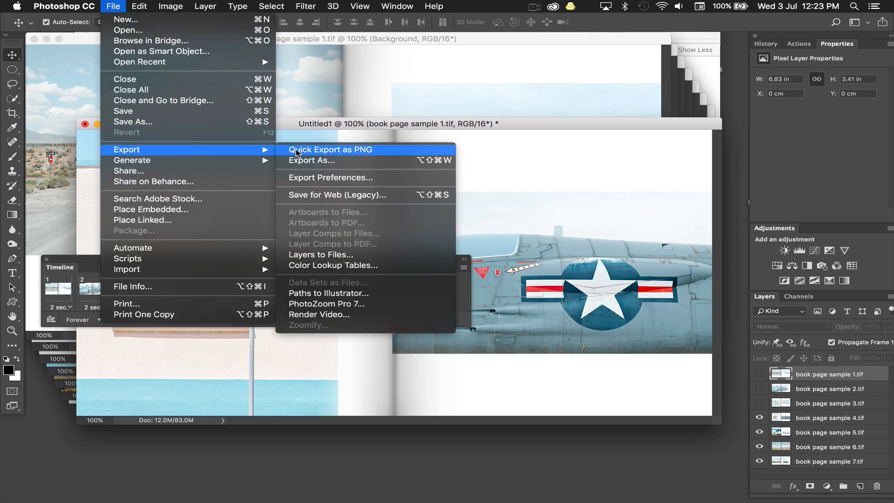
left_click(311, 196)
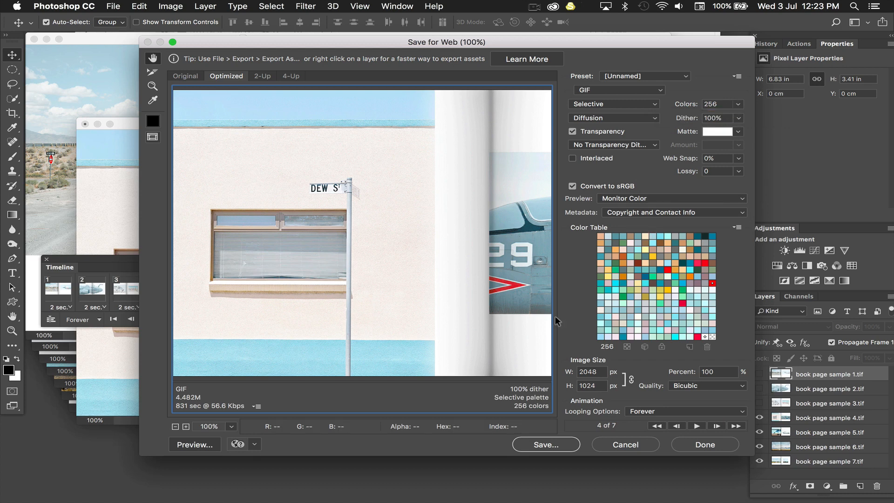
left_click(536, 443)
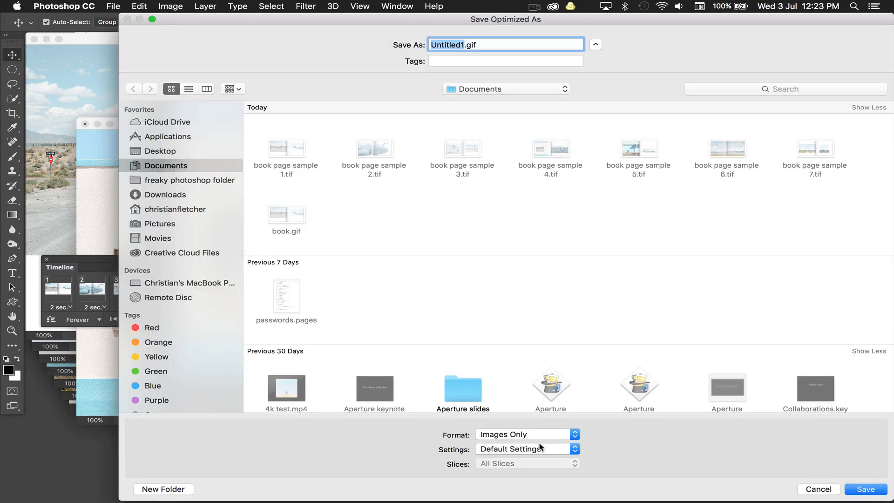
type("book")
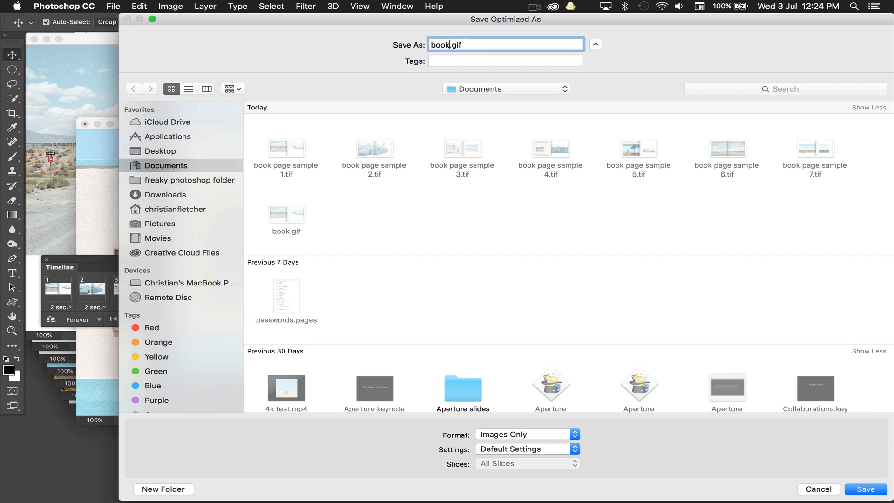
type(" 2")
left_click(864, 490)
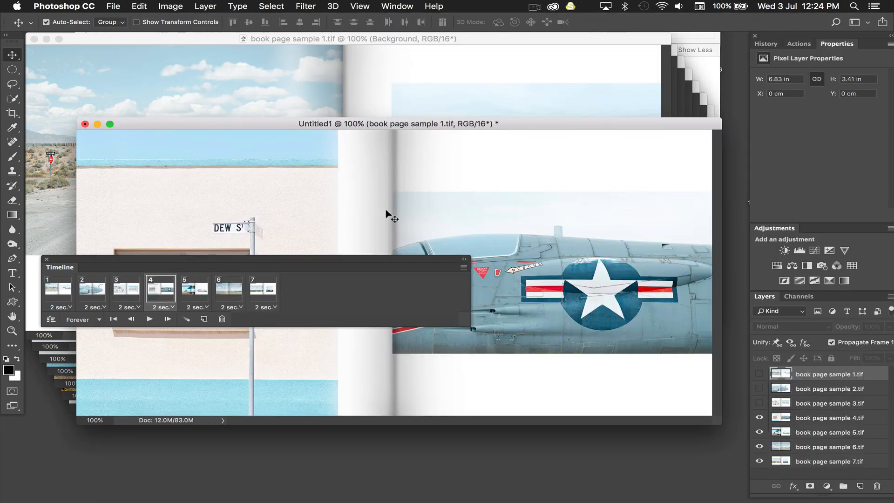
Step: Switch to Finder and preview the exported book-2.gif in Quick Look, closing the preview and deselecting the file when done
key("super+Tab")
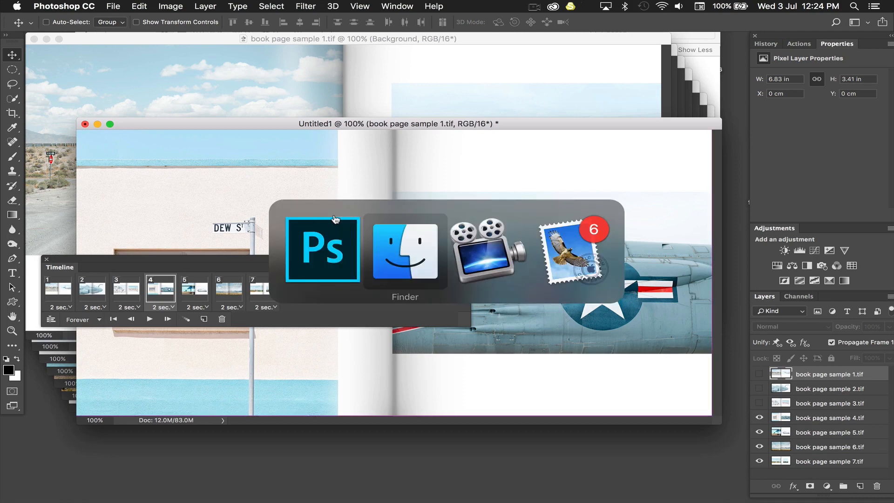
left_click(460, 269)
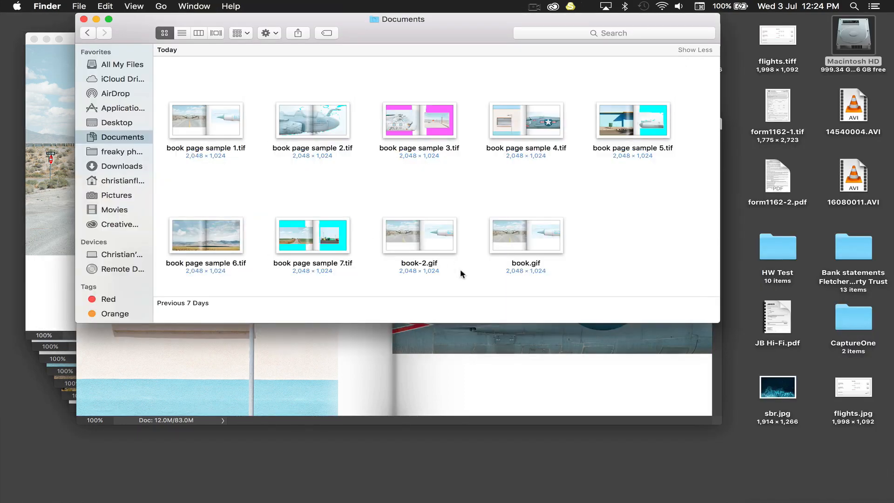
left_click(413, 233)
key("space")
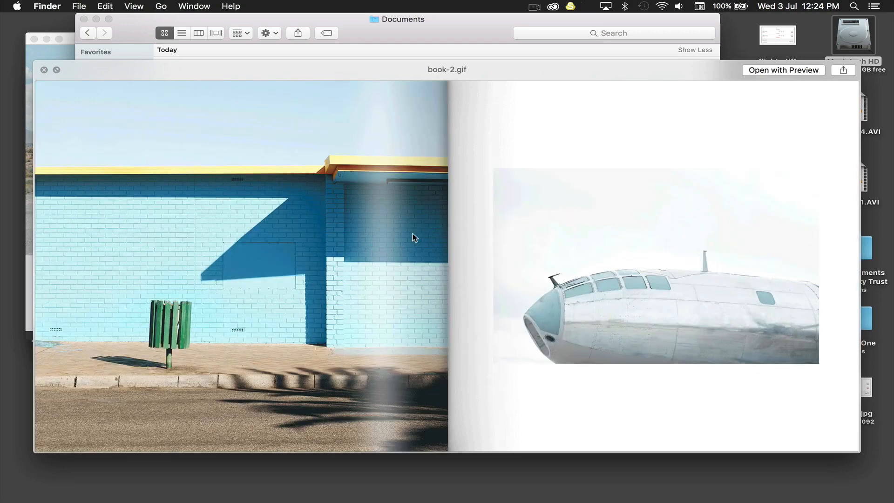
key("space")
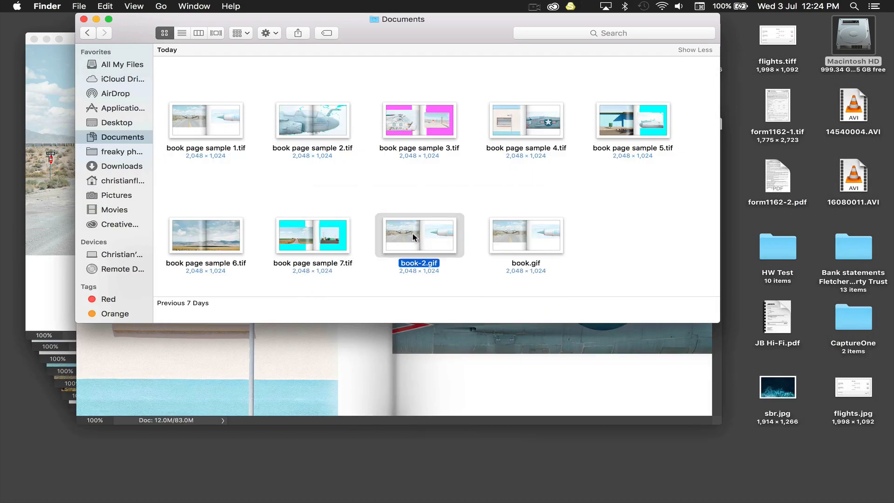
left_click(454, 273)
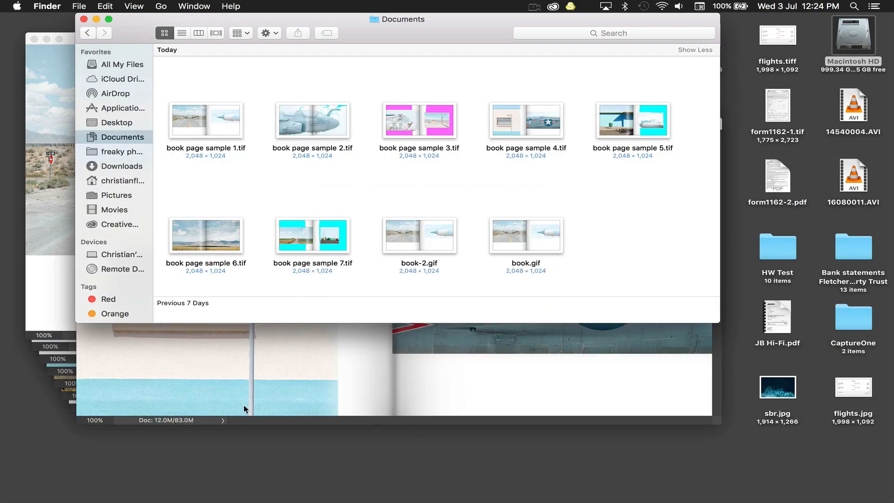
mouse_move(252, 501)
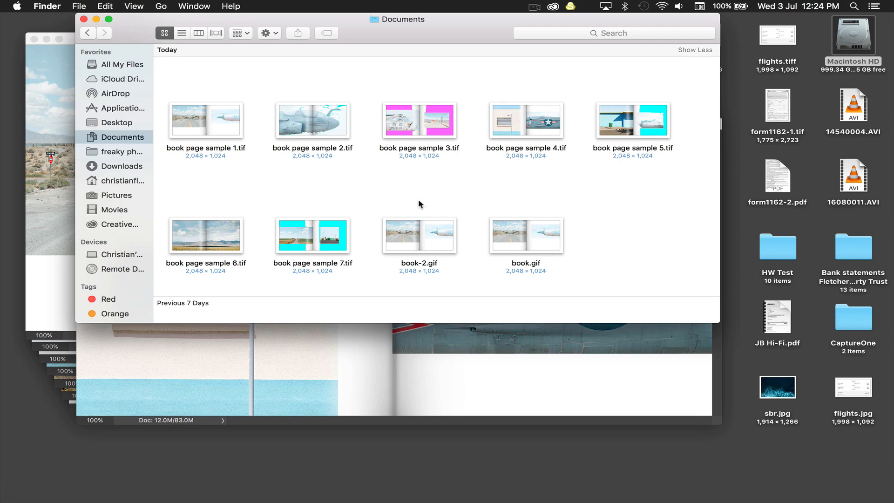